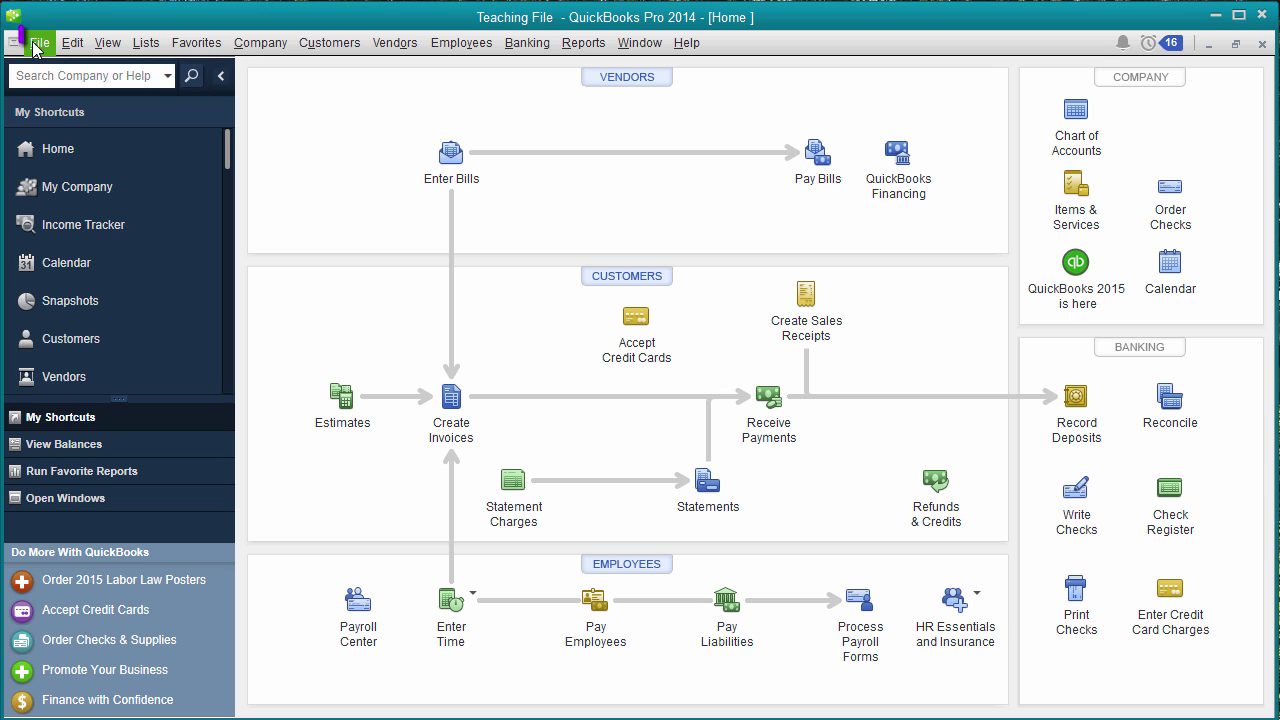
# Start sending an Accountant's Copy of the company file to the accountant and confirm the choice
pyautogui.click(40, 44)
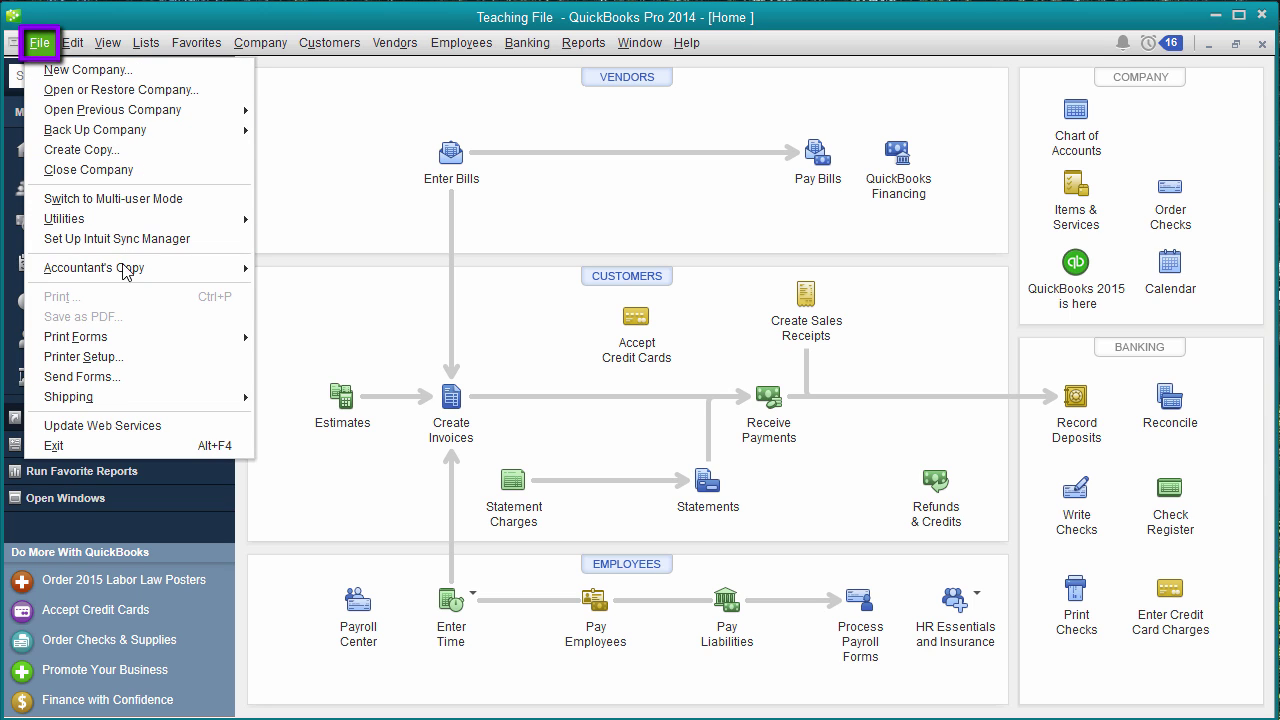
pyautogui.moveTo(126, 270)
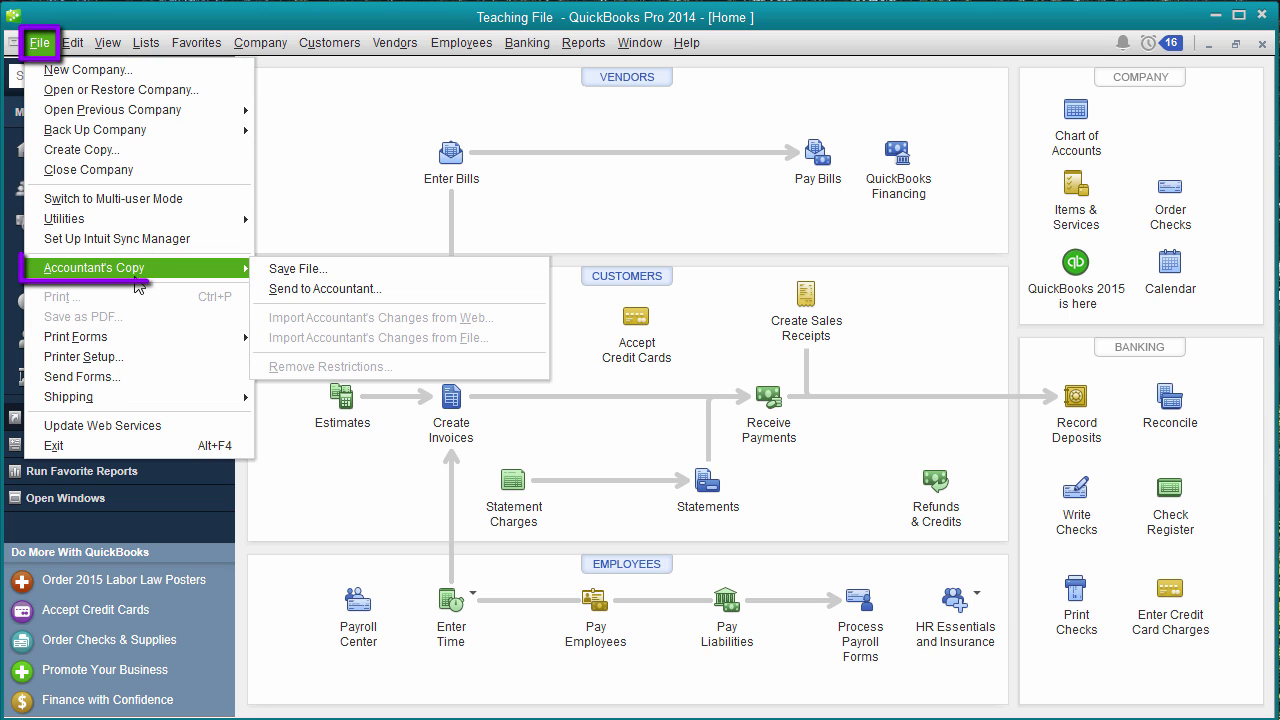
pyautogui.click(334, 290)
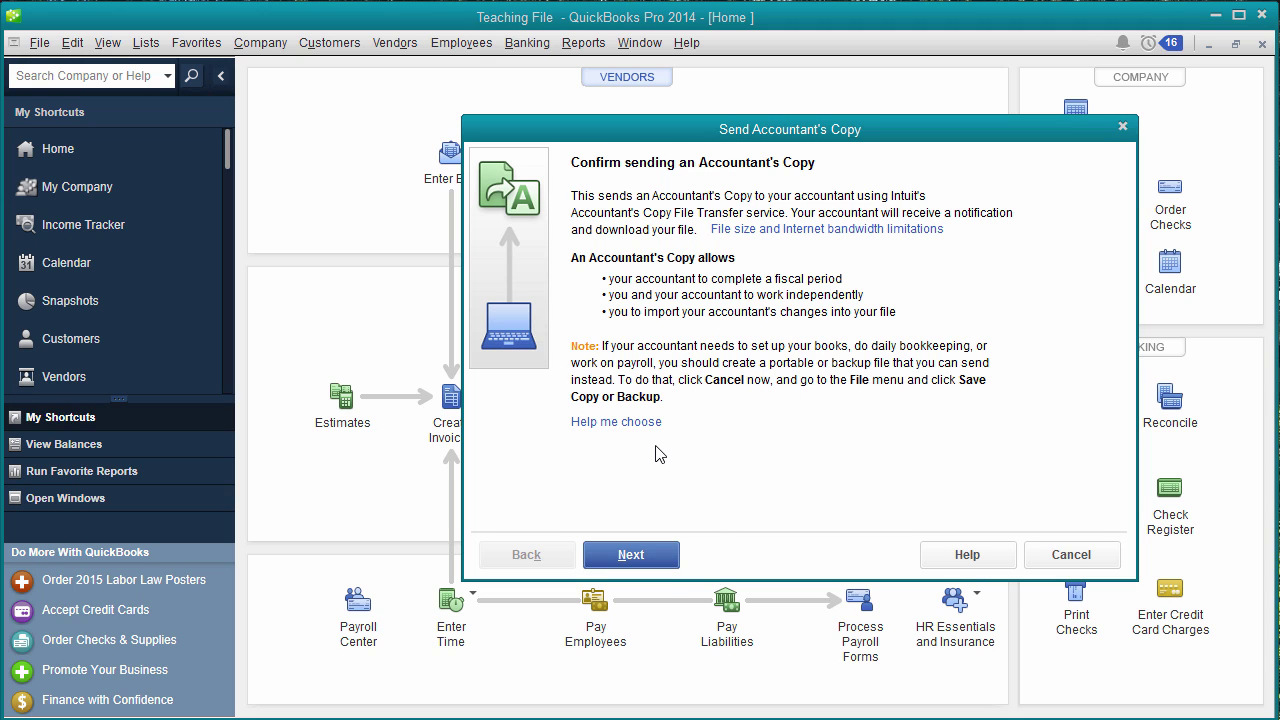
pyautogui.click(622, 558)
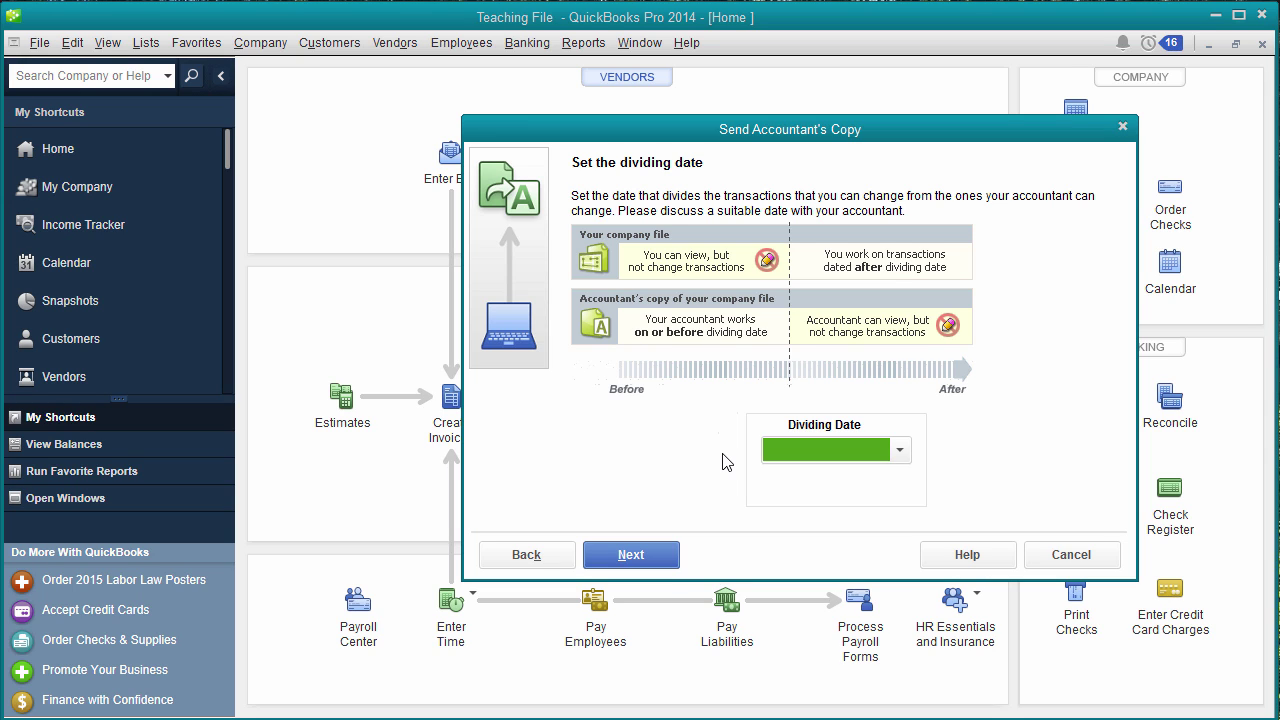
# Set a custom dividing date of 12/31/2014 for the Accountant's Copy being sent
pyautogui.click(864, 452)
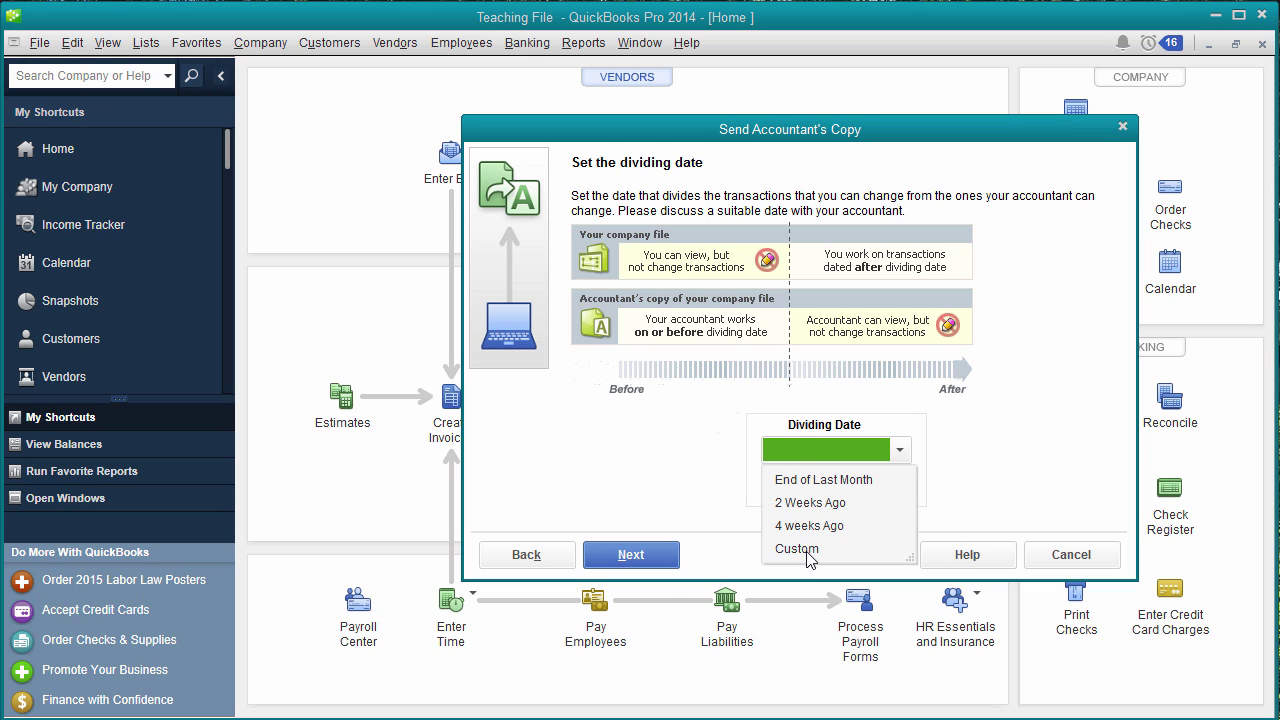
pyautogui.click(797, 548)
pyautogui.click(900, 452)
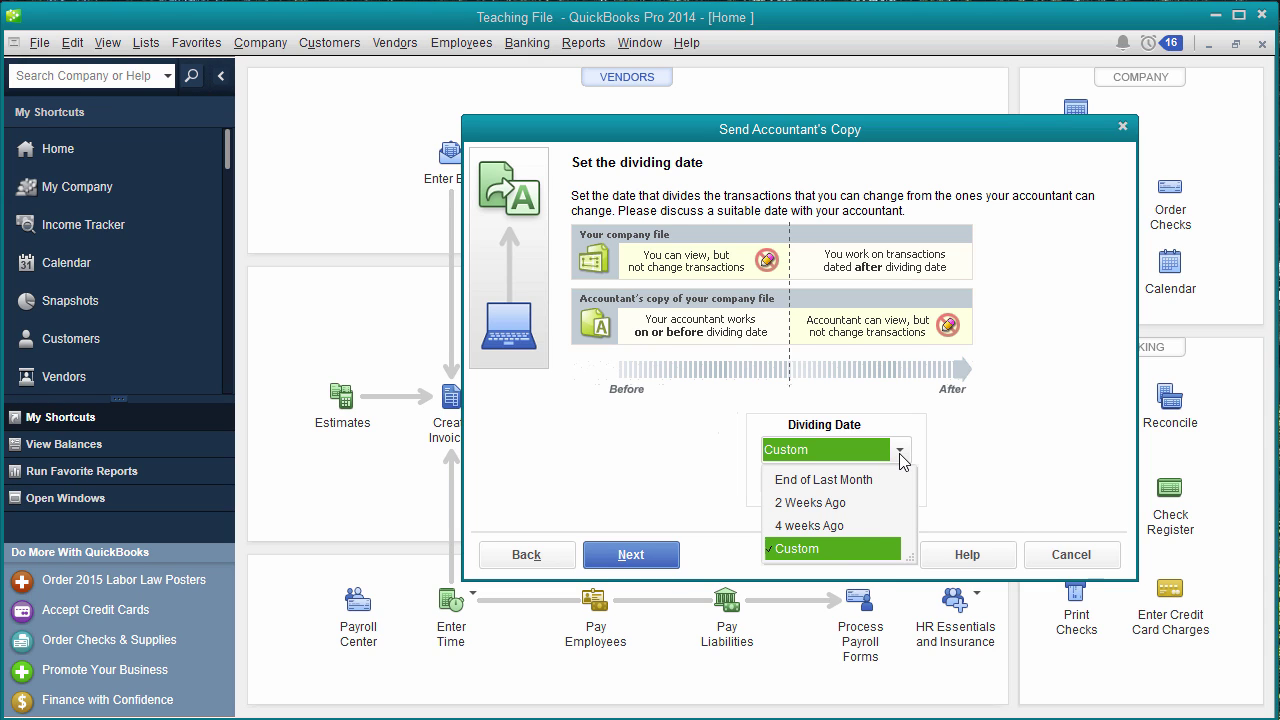
pyautogui.click(845, 548)
pyautogui.click(827, 481)
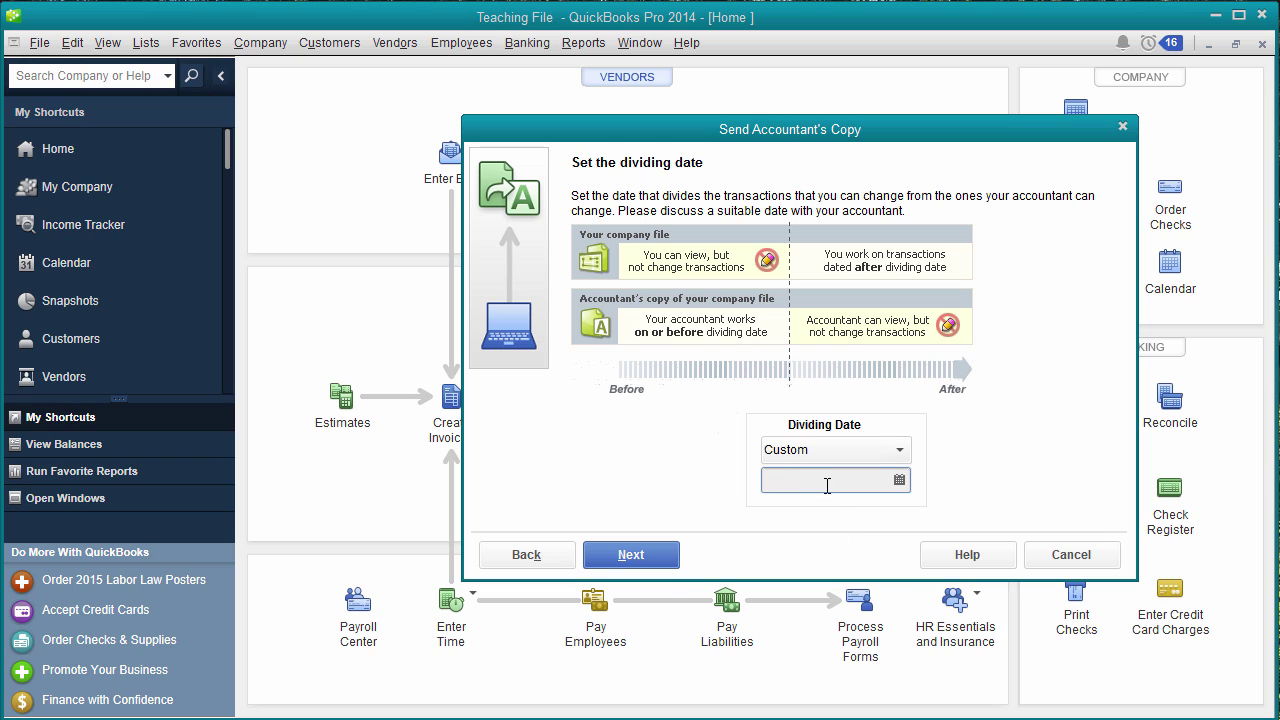
pyautogui.write('12/31/14')
pyautogui.press('Tab')
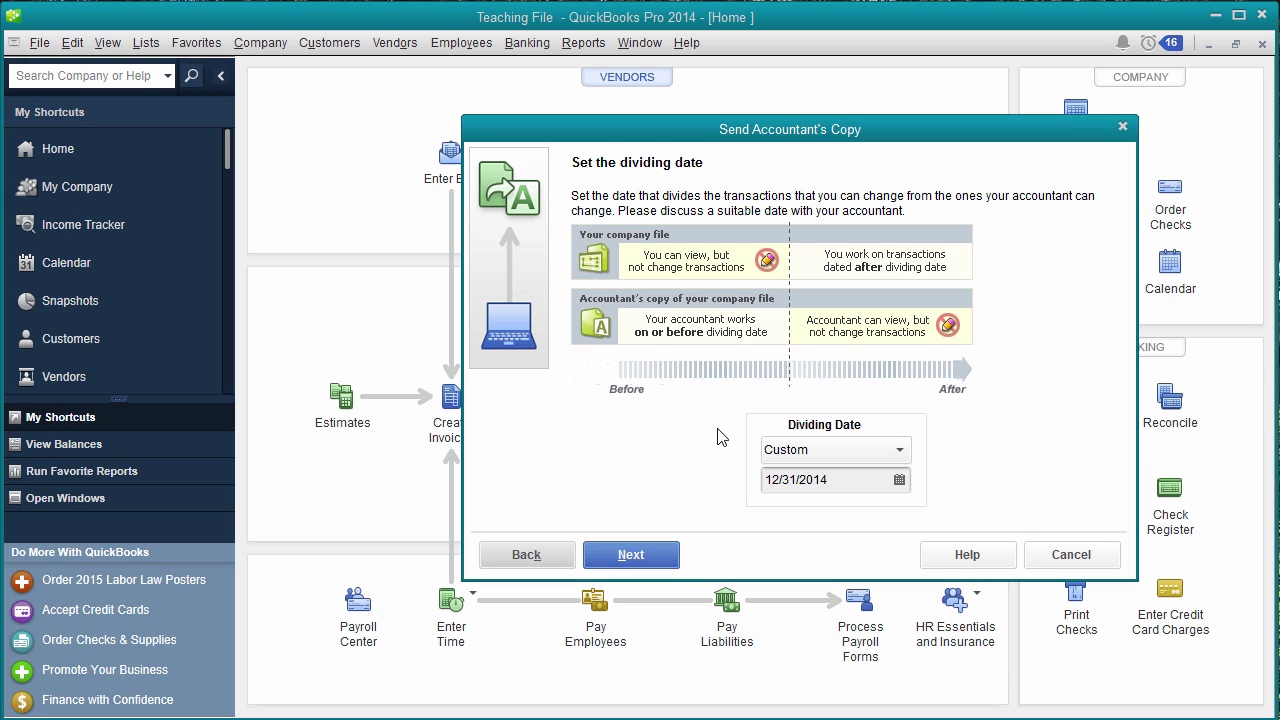
pyautogui.click(682, 554)
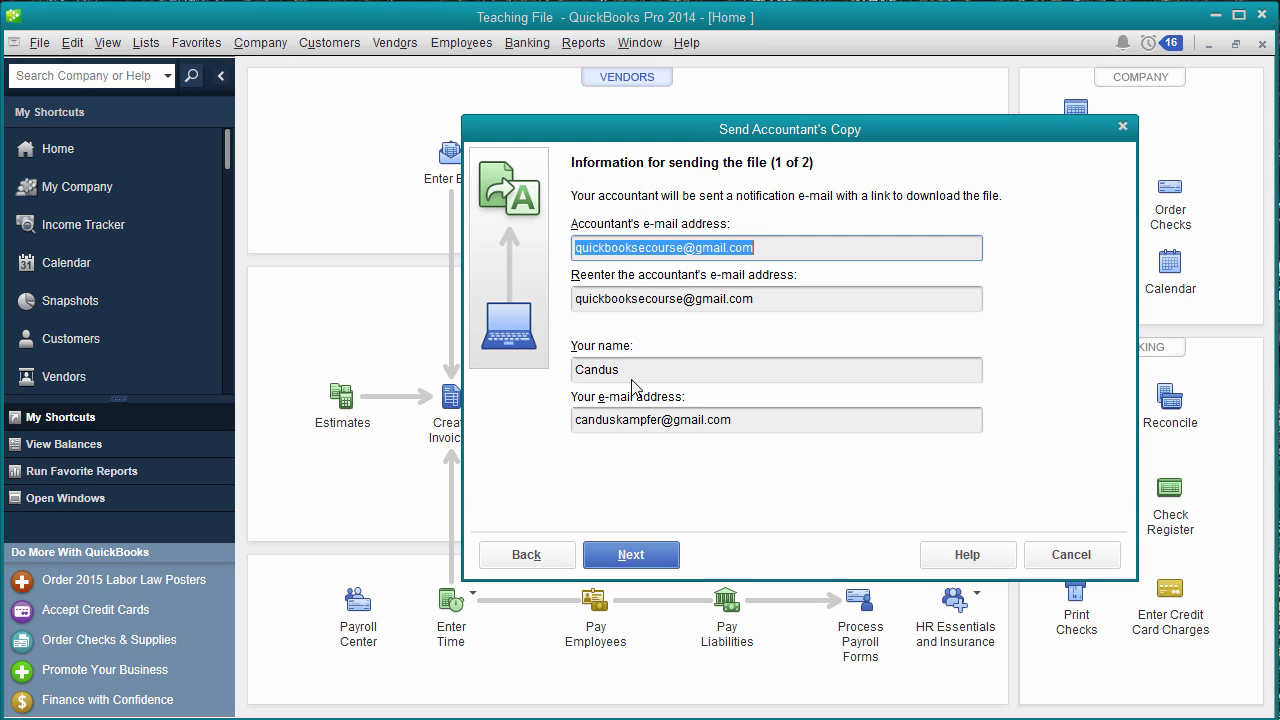
# Accept the prefilled accountant and sender contact details, and enter the file transfer password in both password fields
pyautogui.click(645, 556)
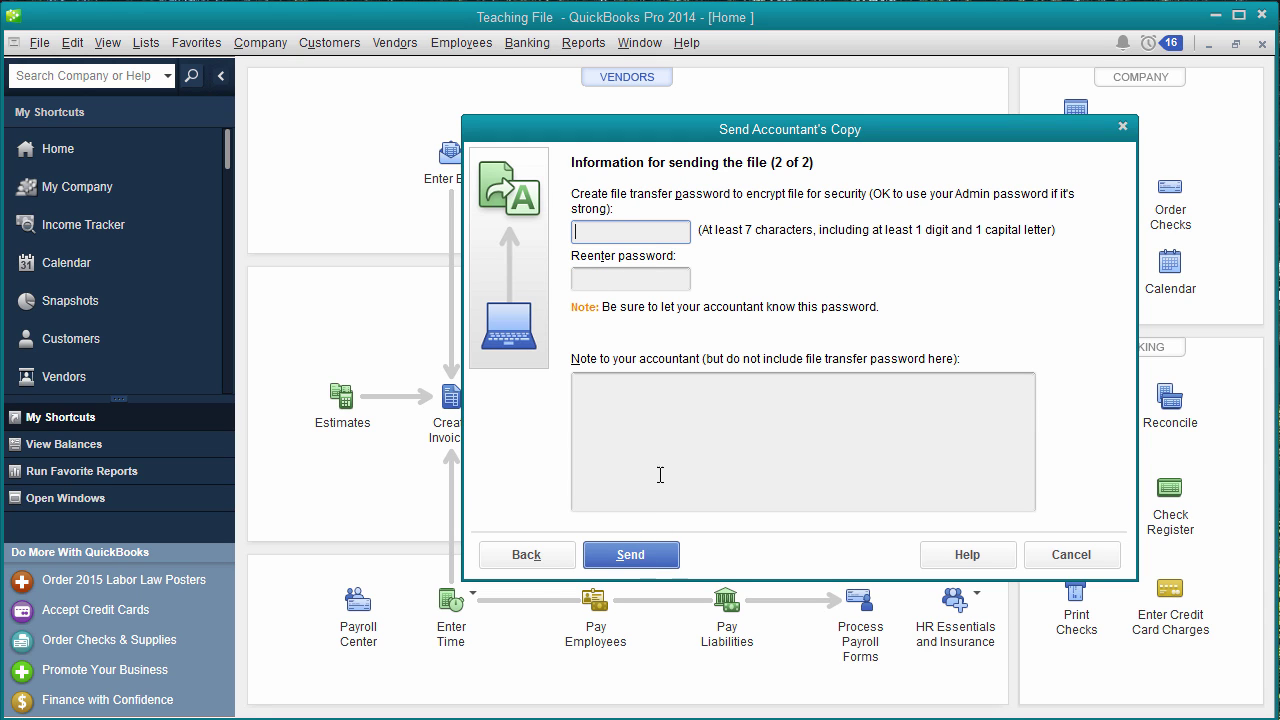
pyautogui.write('********')
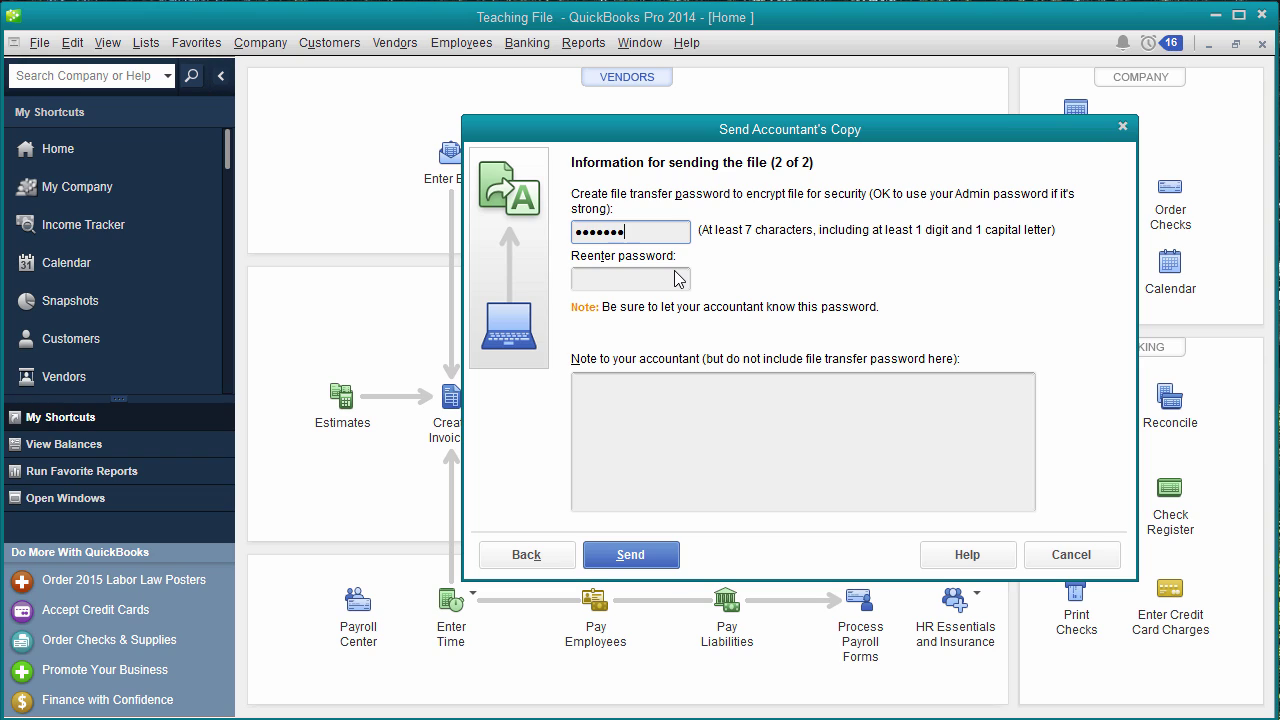
pyautogui.press('Tab')
pyautogui.write('********')
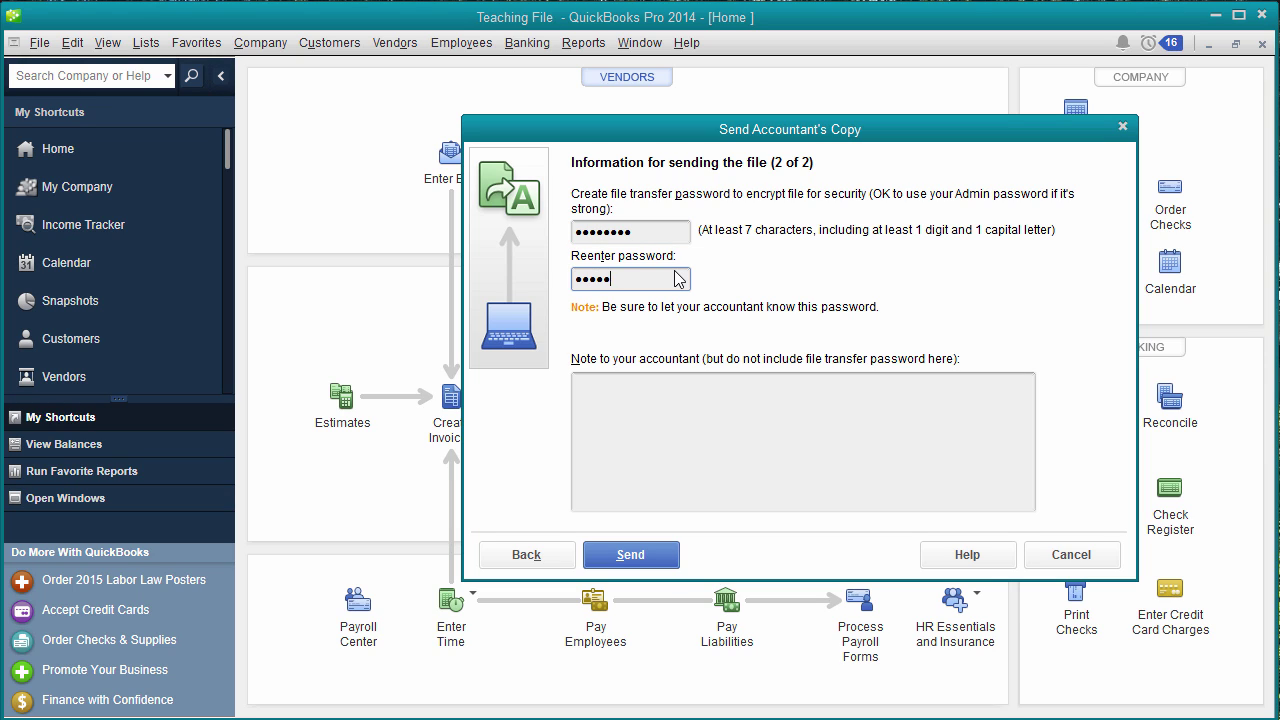
# Add the note "Please check QuickBooks 2014" for the accountant and try to send the copy, allowing all windows to close
pyautogui.click(673, 403)
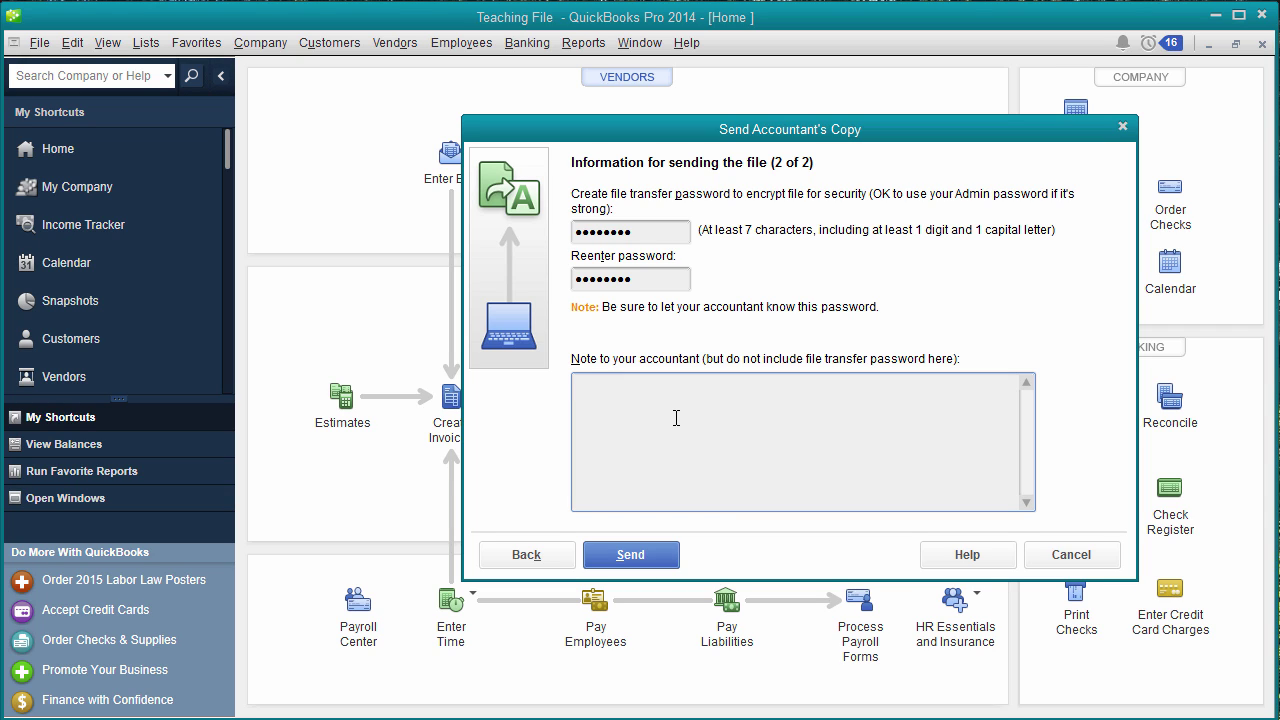
pyautogui.write('Please ')
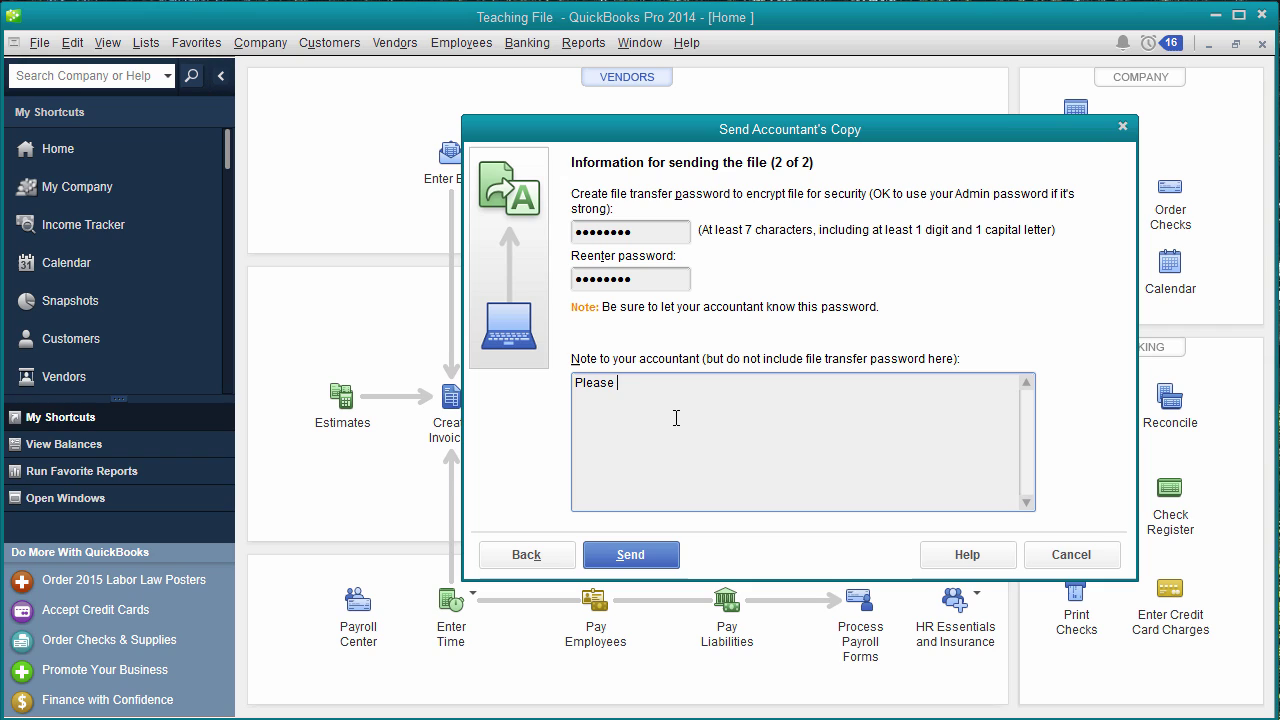
pyautogui.write('check QuickB')
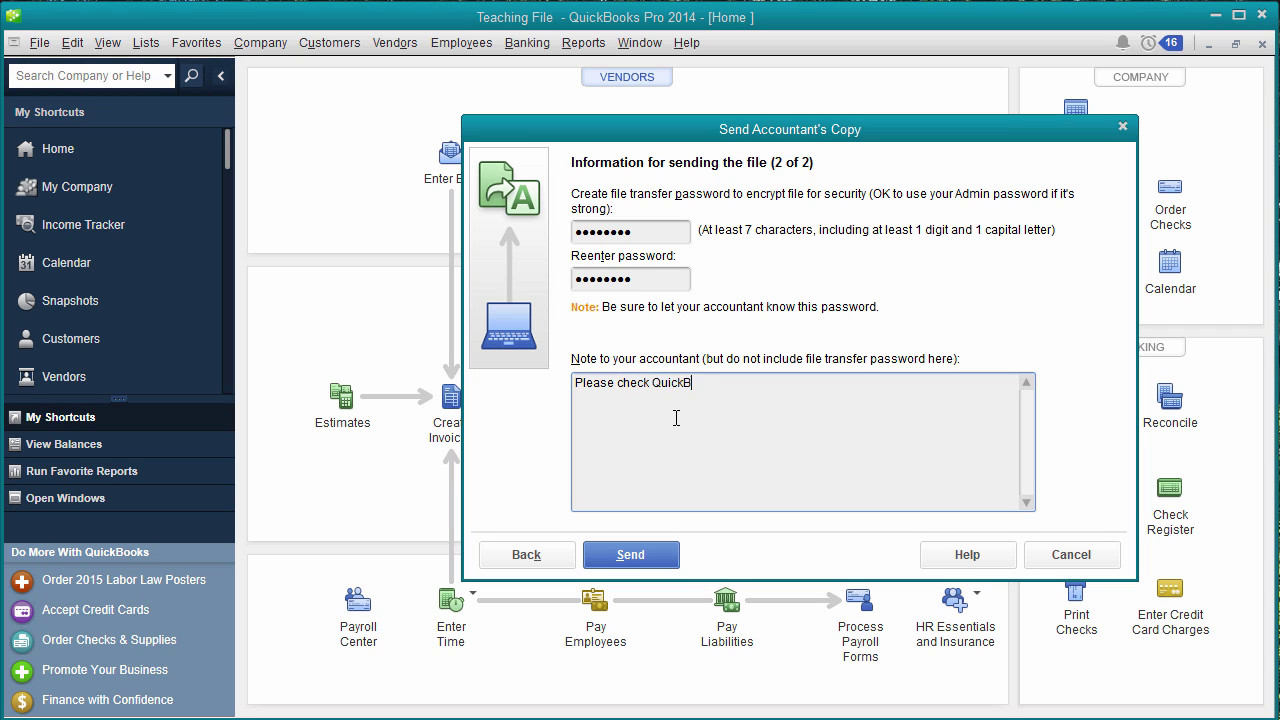
pyautogui.write('oooks 2014')
pyautogui.click(651, 566)
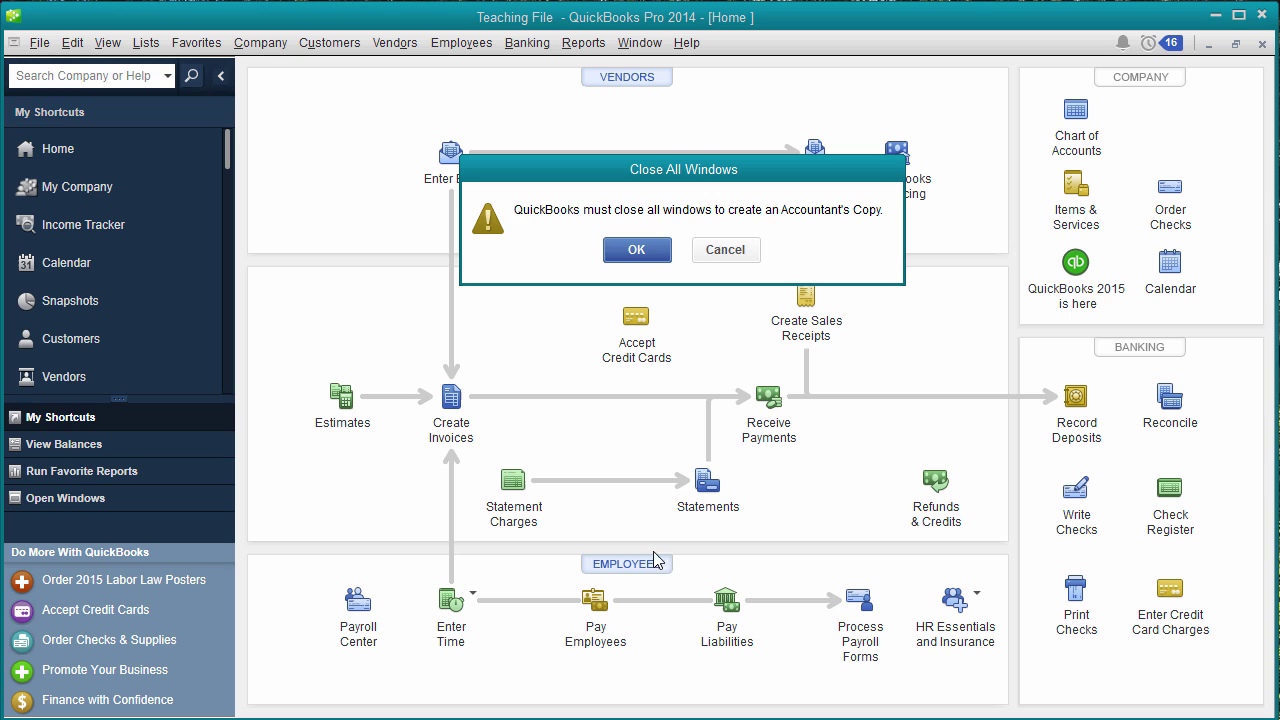
pyautogui.click(657, 250)
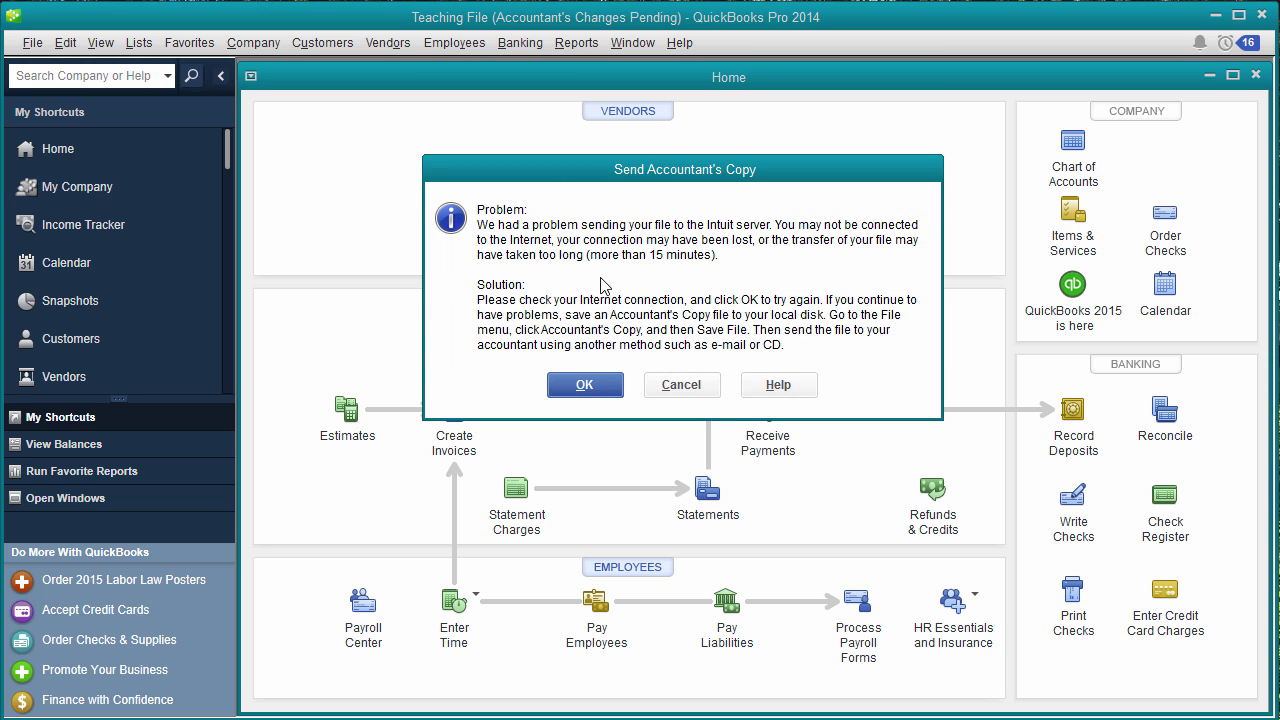
pyautogui.click(686, 392)
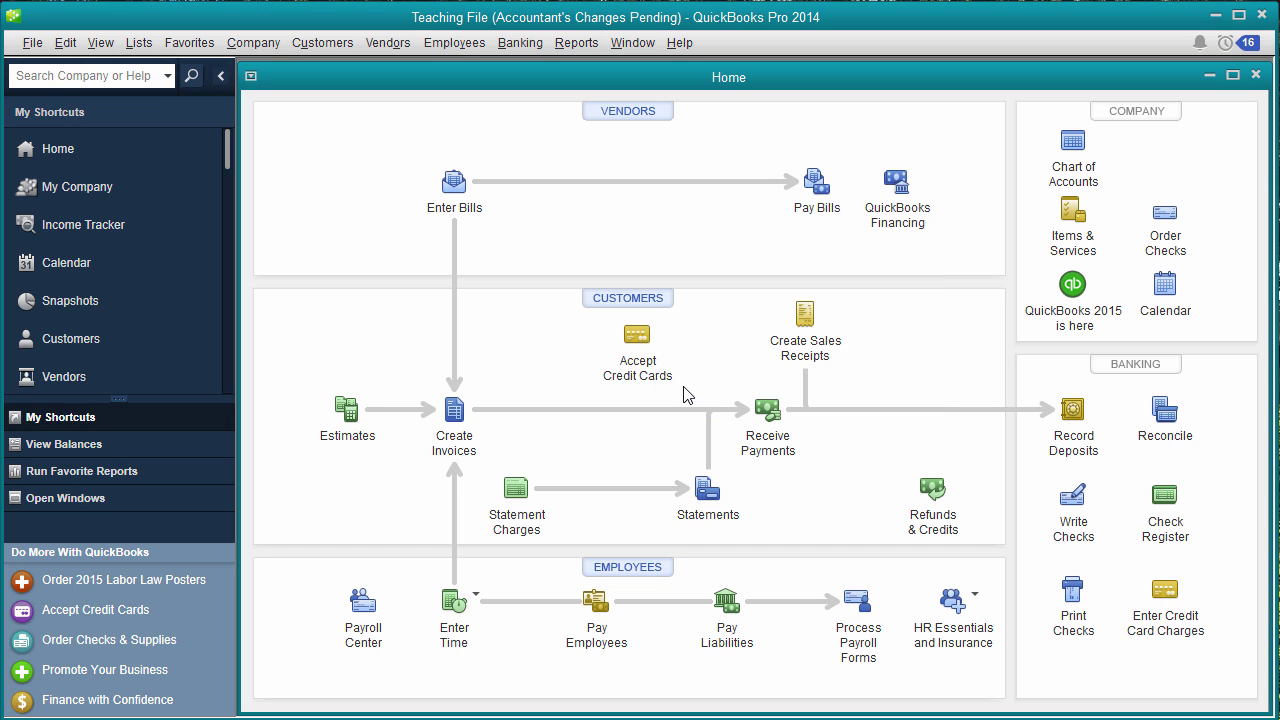
# Remove the Accountant's Copy restrictions from the company file and confirm the removal
pyautogui.click(32, 43)
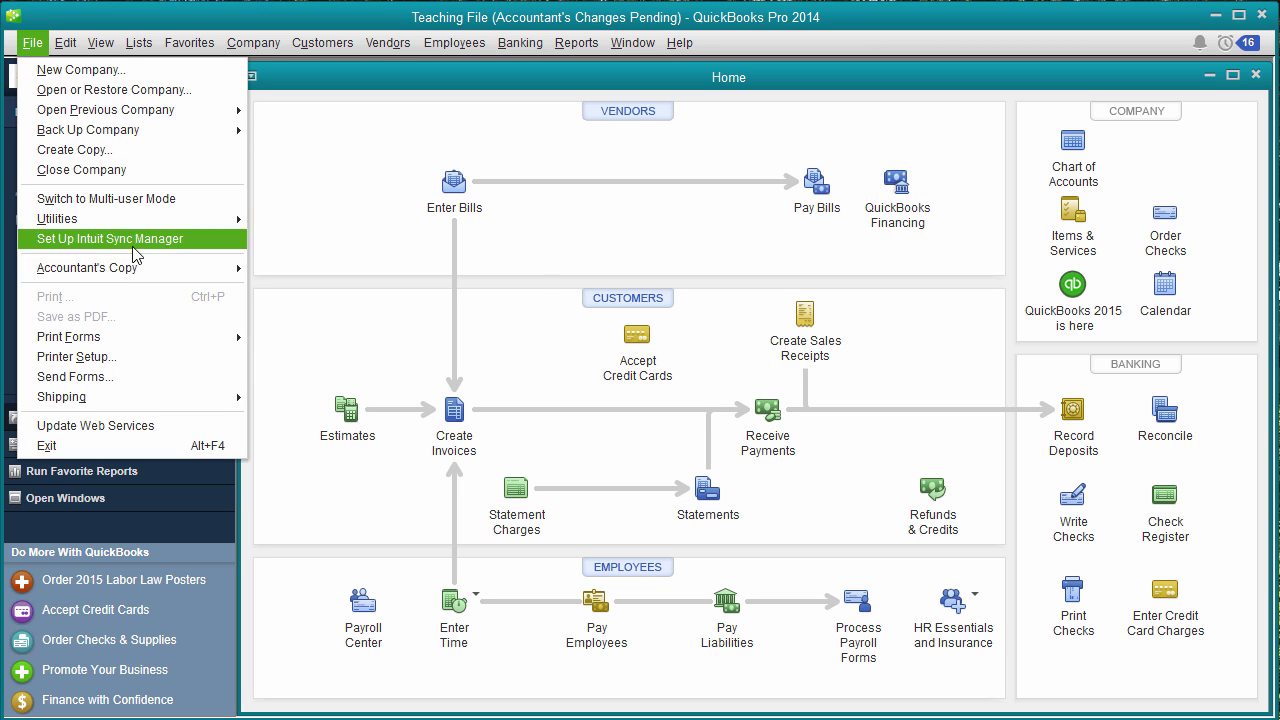
pyautogui.moveTo(225, 268)
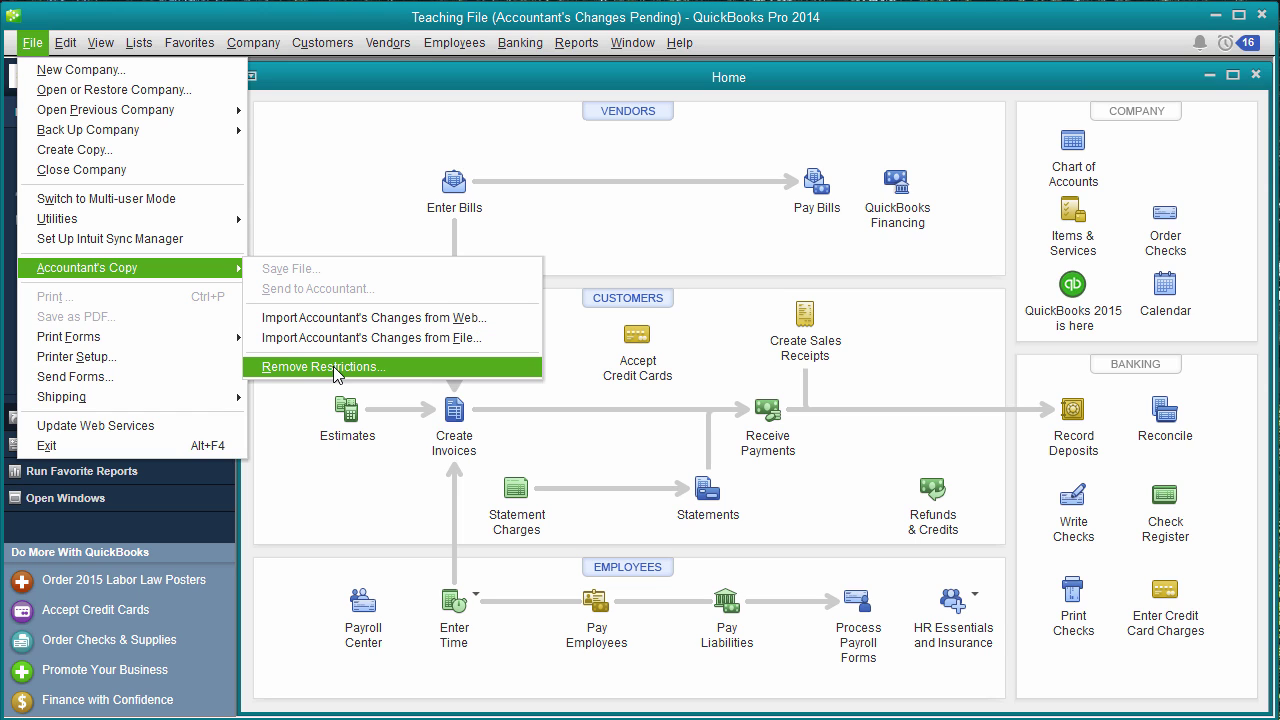
pyautogui.click(333, 366)
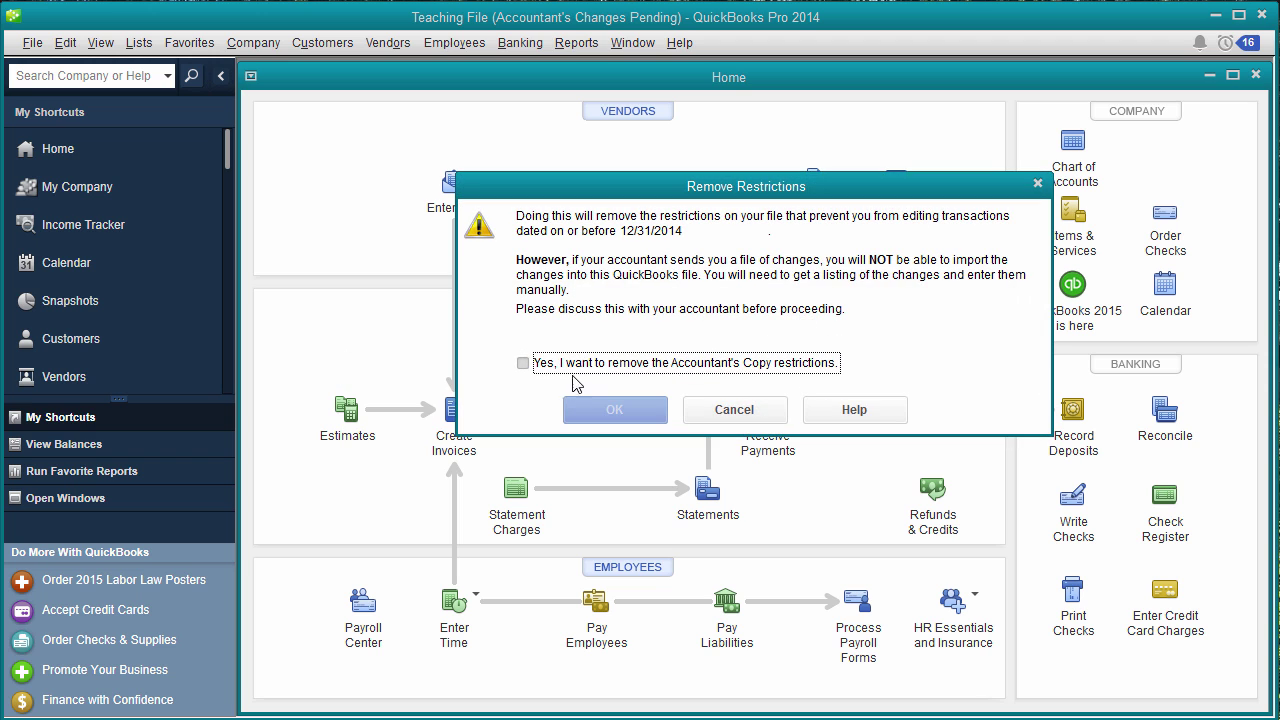
pyautogui.click(576, 366)
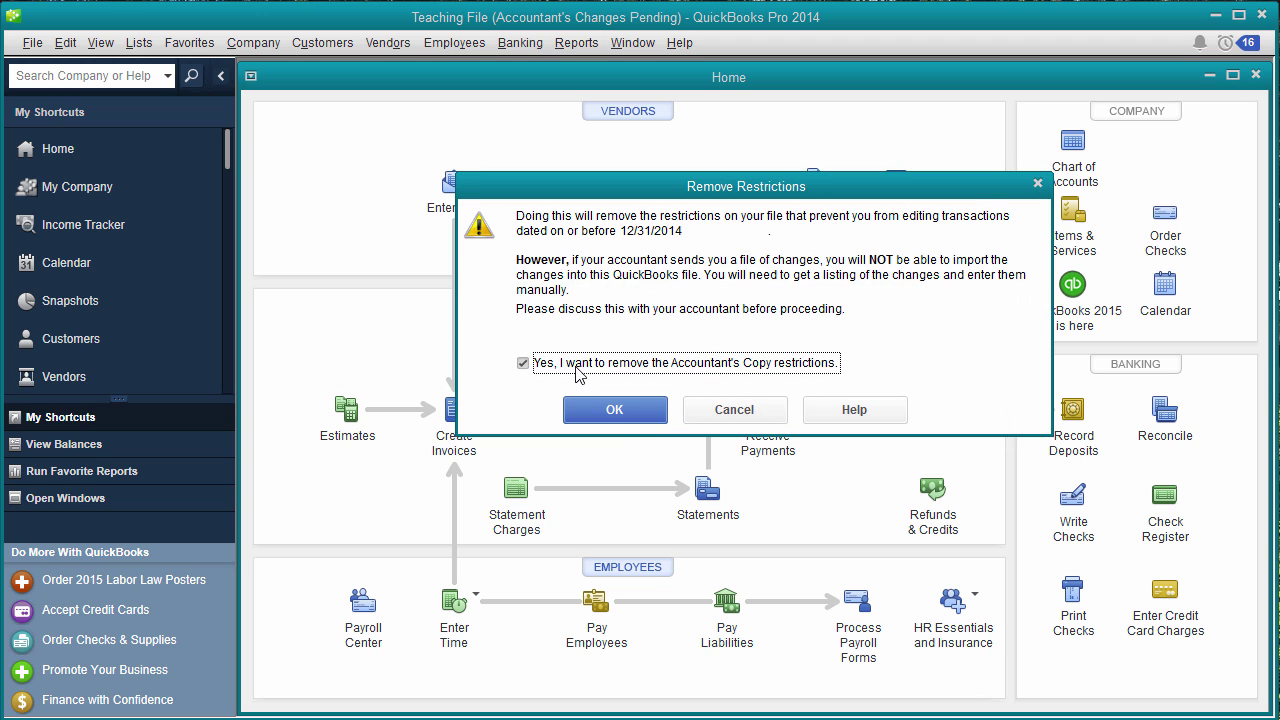
pyautogui.click(631, 415)
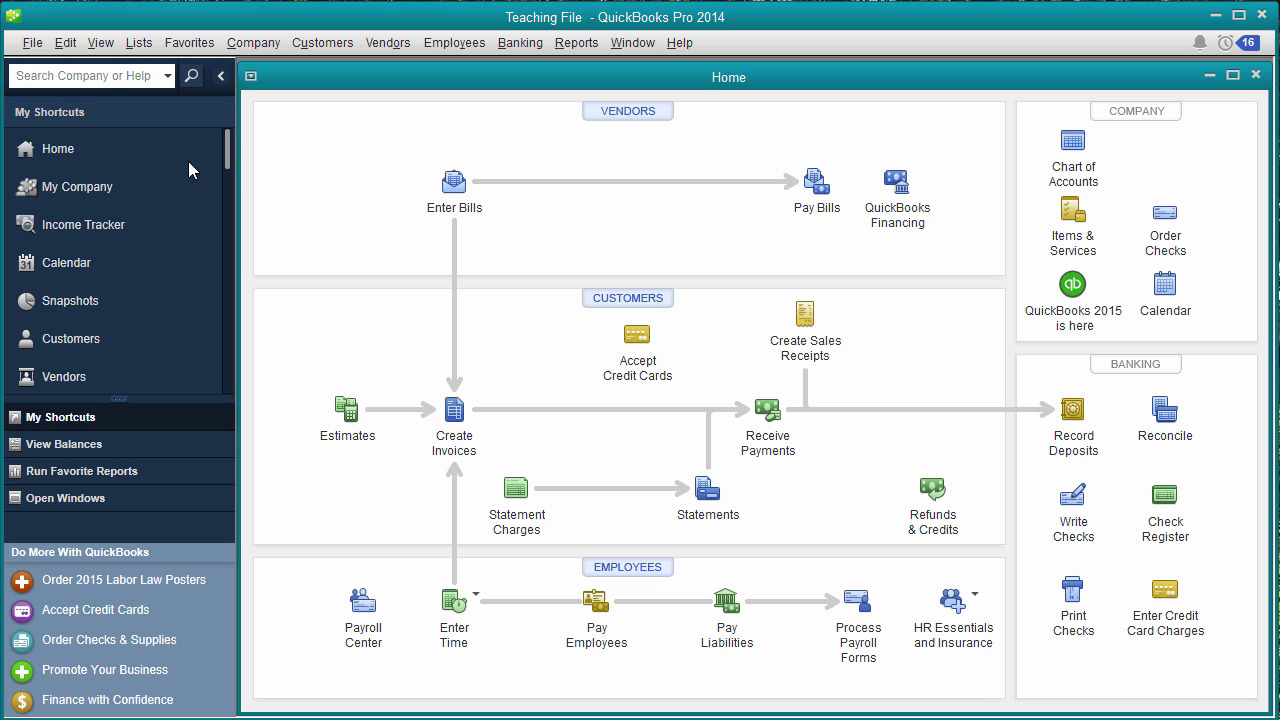
# Start saving the company file as an Accountant's Copy, keeping the Accountant's Copy type
pyautogui.click(32, 43)
pyautogui.moveTo(110, 268)
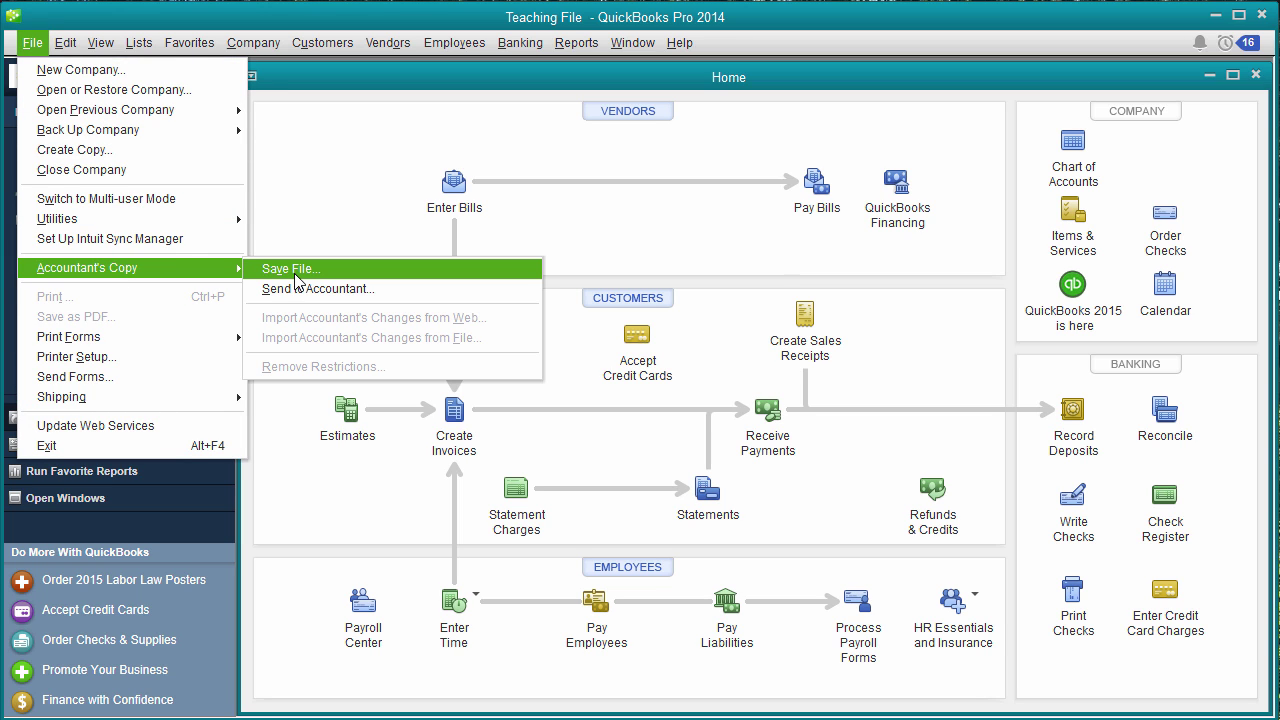
pyautogui.click(292, 270)
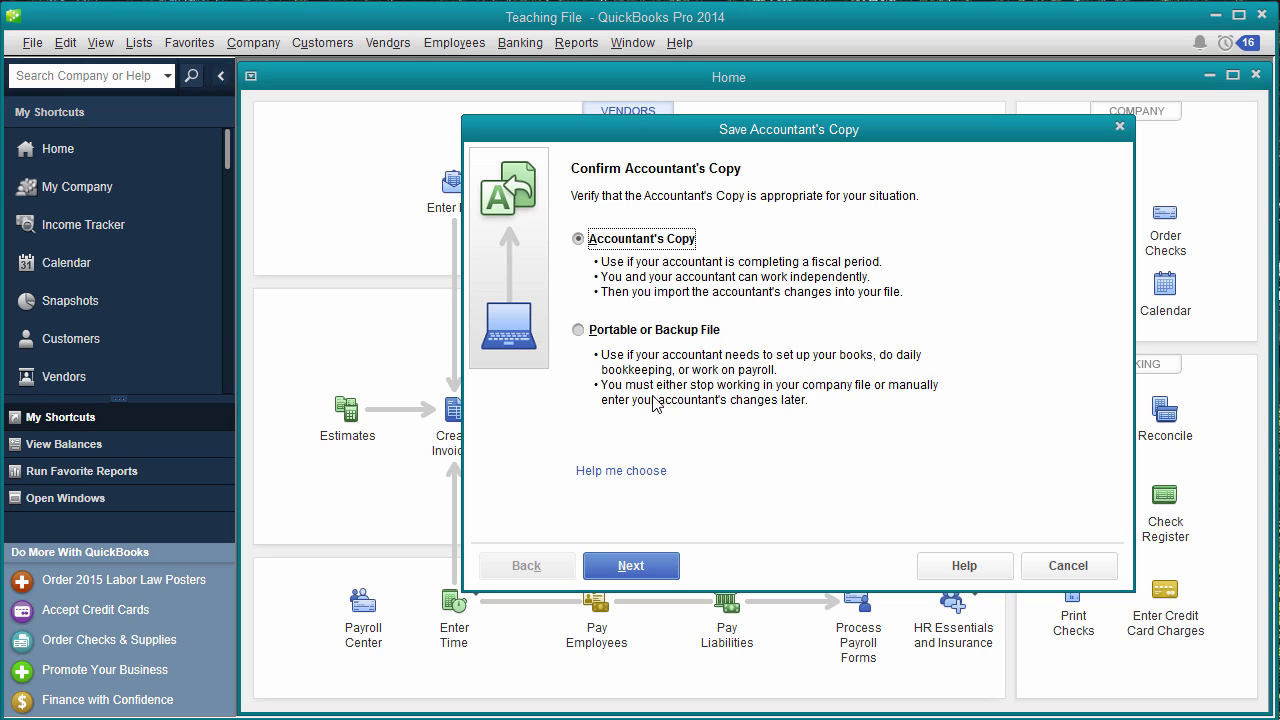
pyautogui.click(662, 570)
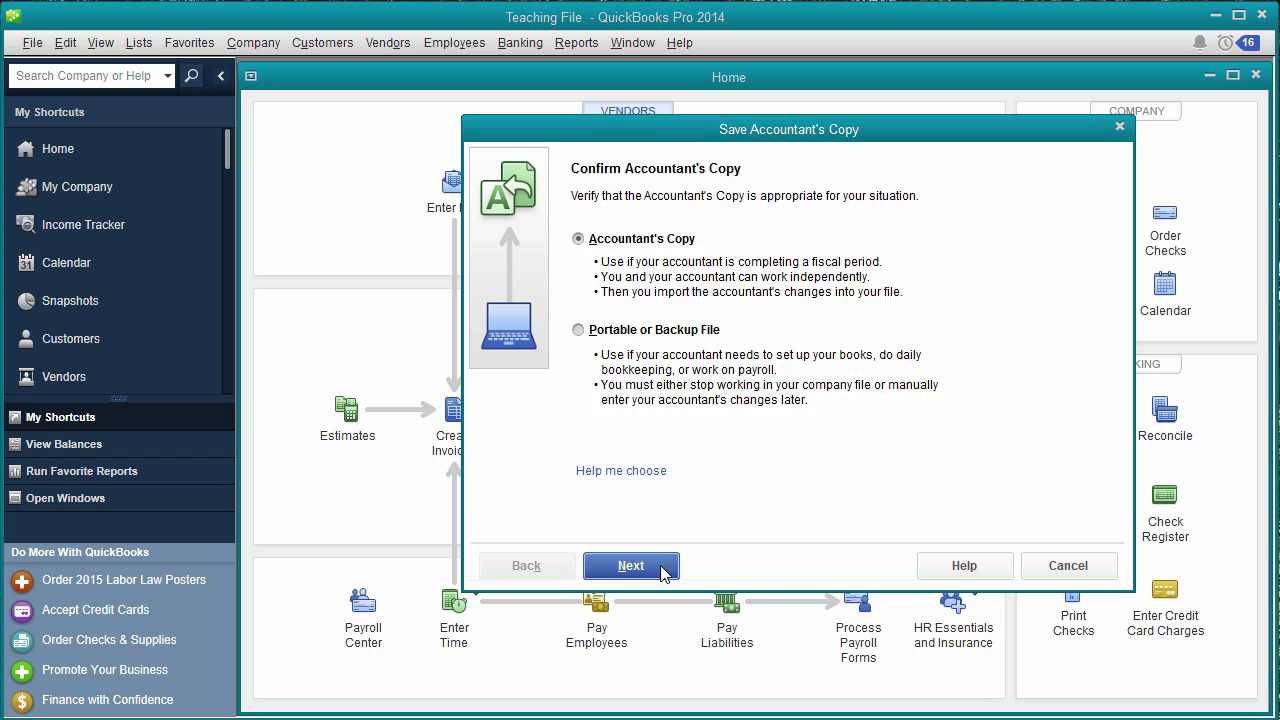
# Set a custom dividing date of 12/31/2014 for the Accountant's Copy being saved
pyautogui.click(899, 460)
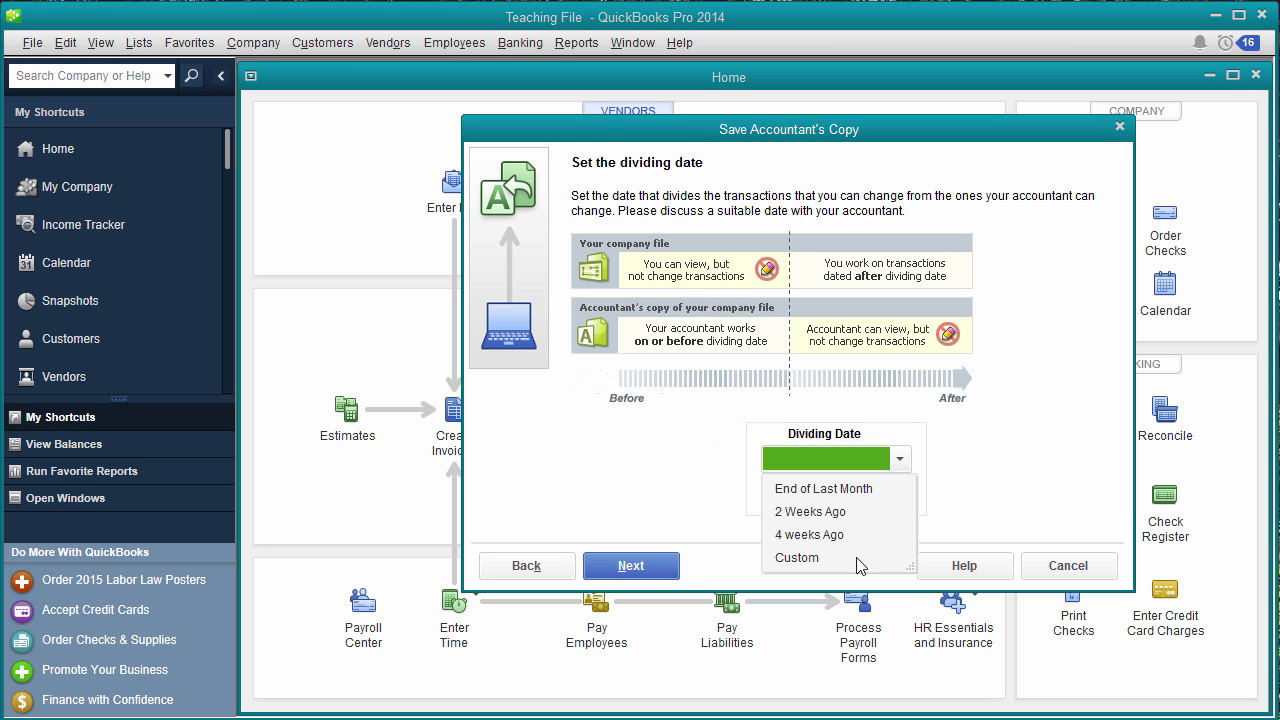
pyautogui.click(857, 560)
pyautogui.click(835, 490)
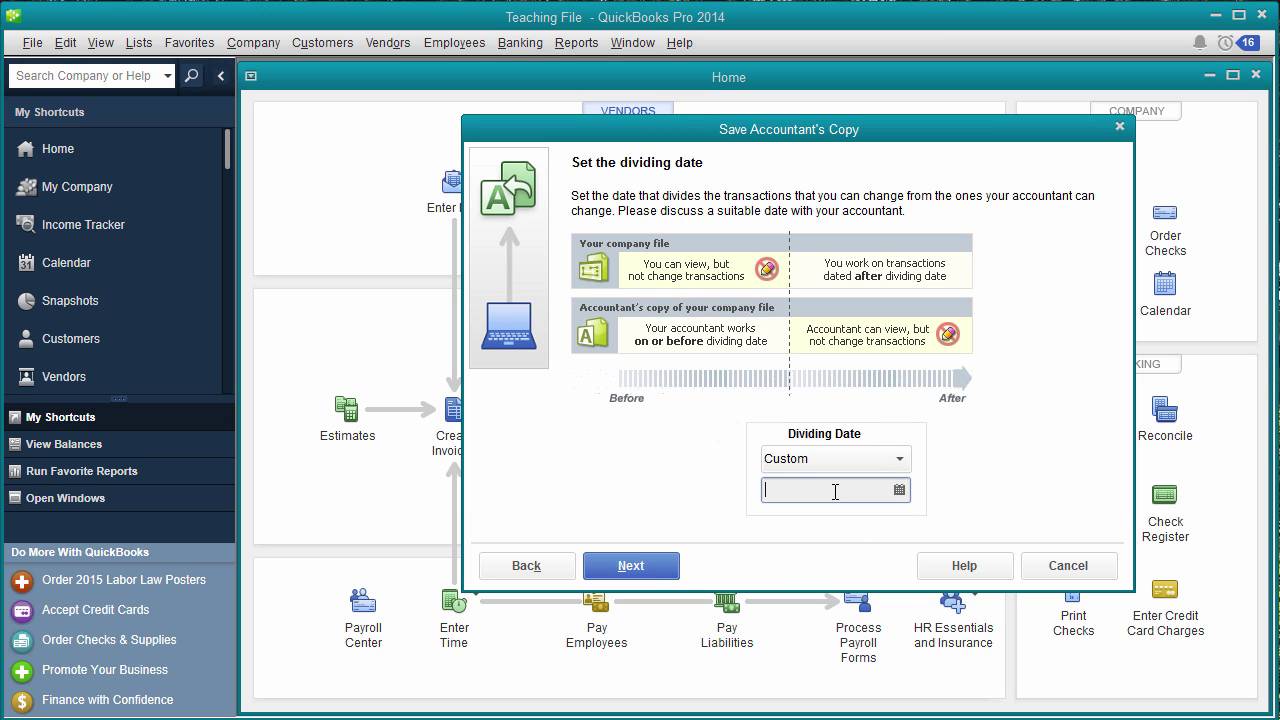
pyautogui.write('12/4')
pyautogui.press('BackSpace')
pyautogui.write('31/2014')
pyautogui.press('Tab')
pyautogui.click(630, 566)
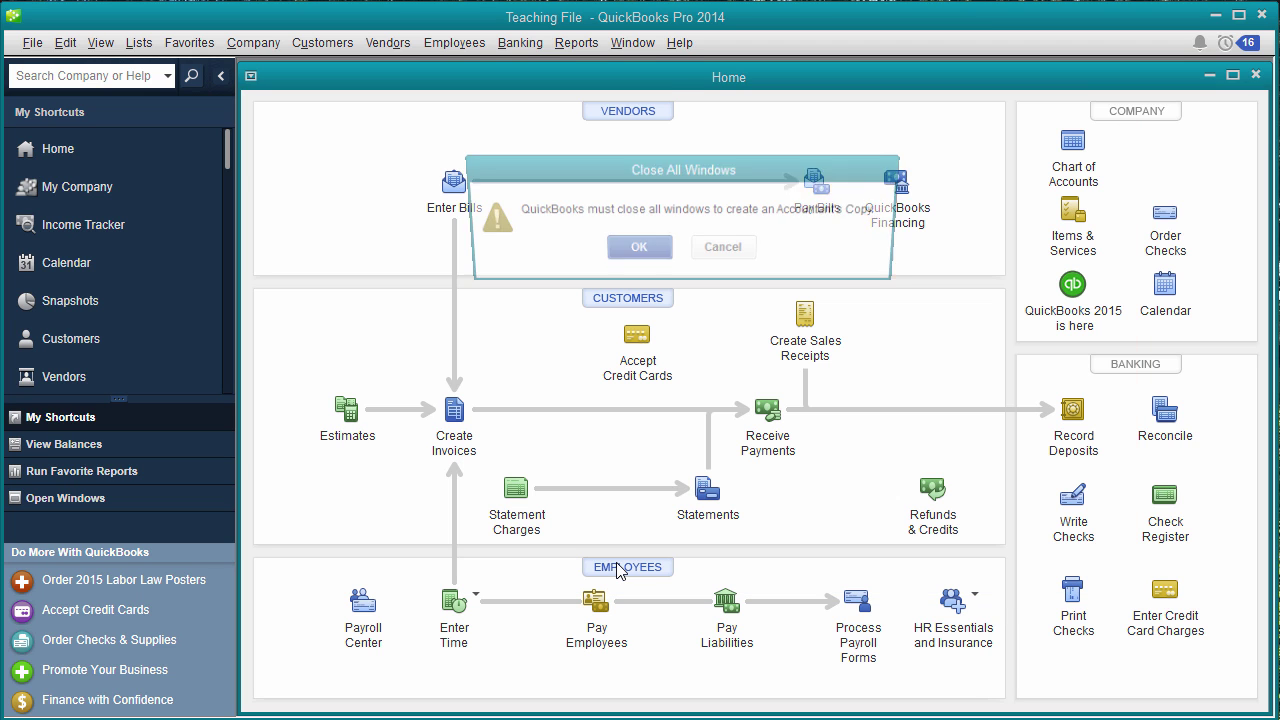
# Allow all windows to close and save the Accountant's Copy transfer file to the Desktop under its suggested name
pyautogui.click(650, 252)
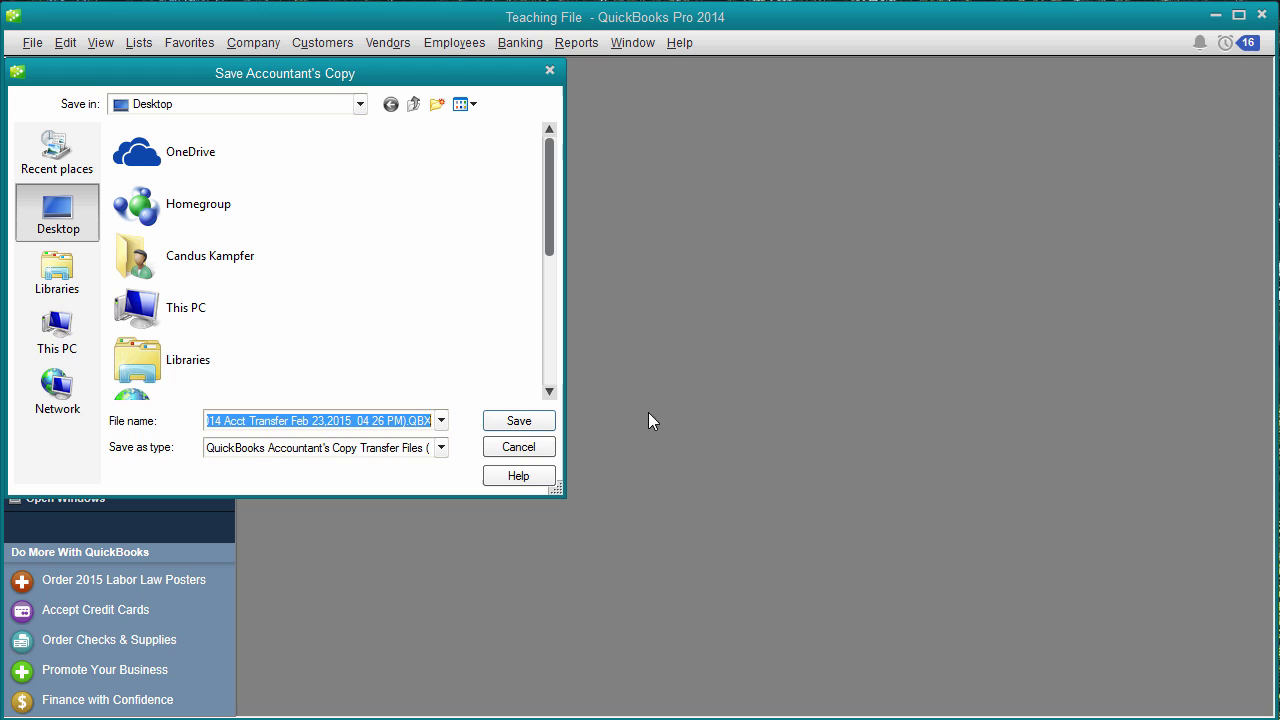
pyautogui.click(550, 421)
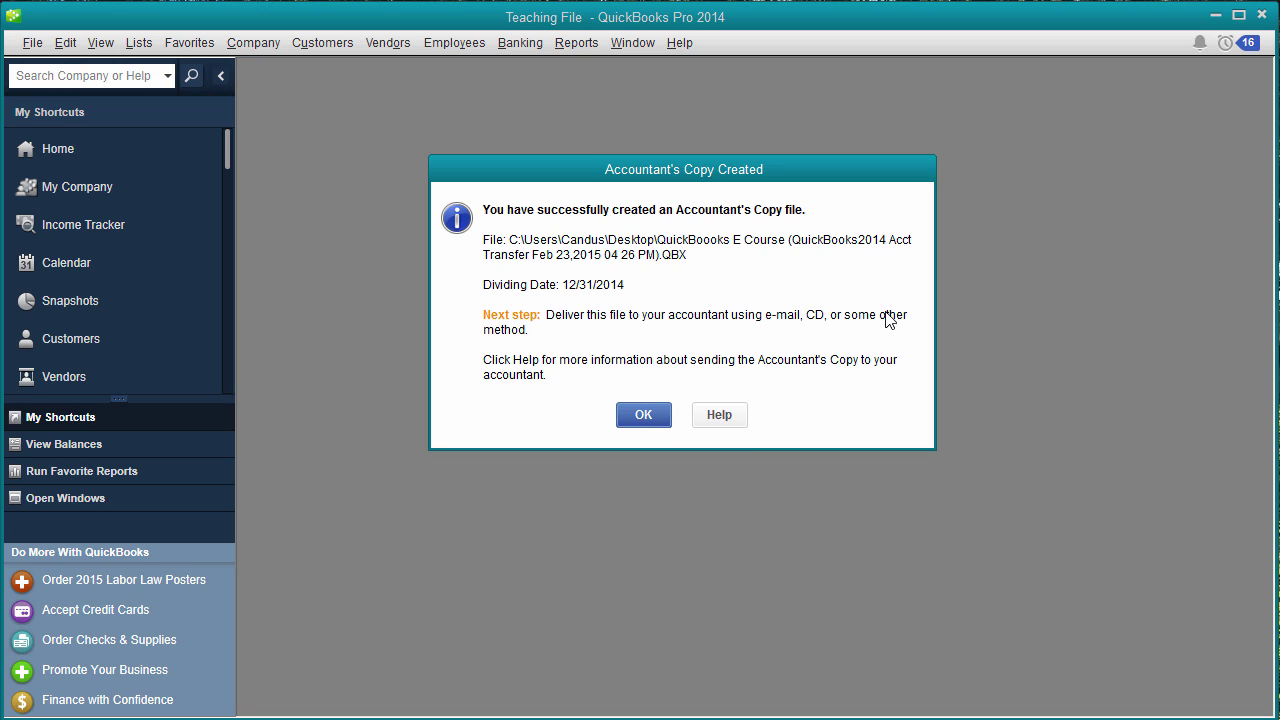
pyautogui.click(643, 415)
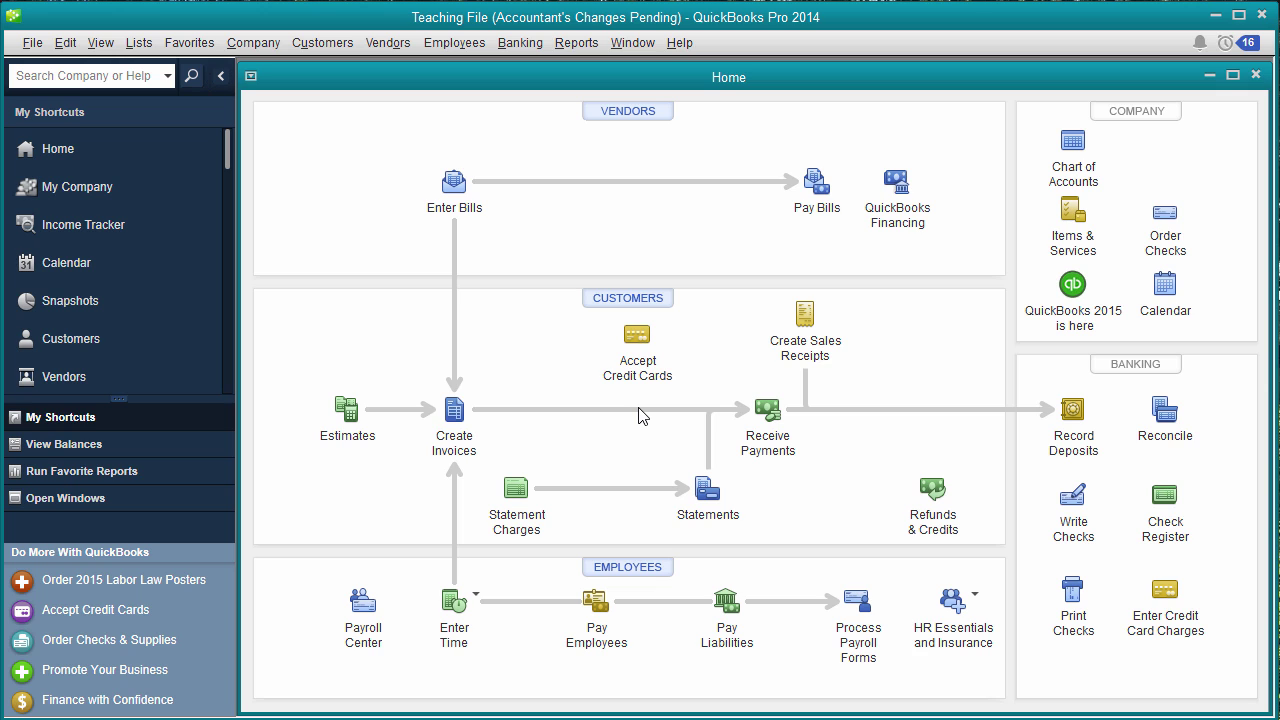
# View the Accountant's Copy commands for importing the accountant's changes
pyautogui.click(32, 43)
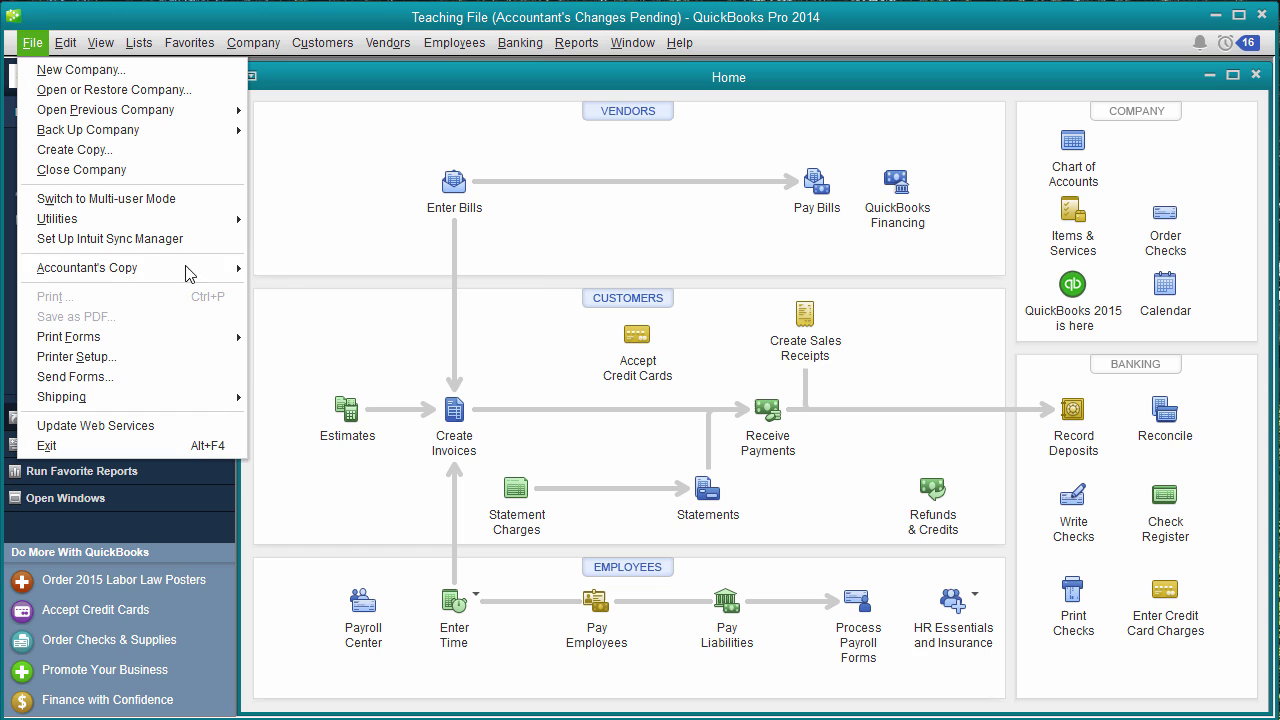
pyautogui.moveTo(190, 277)
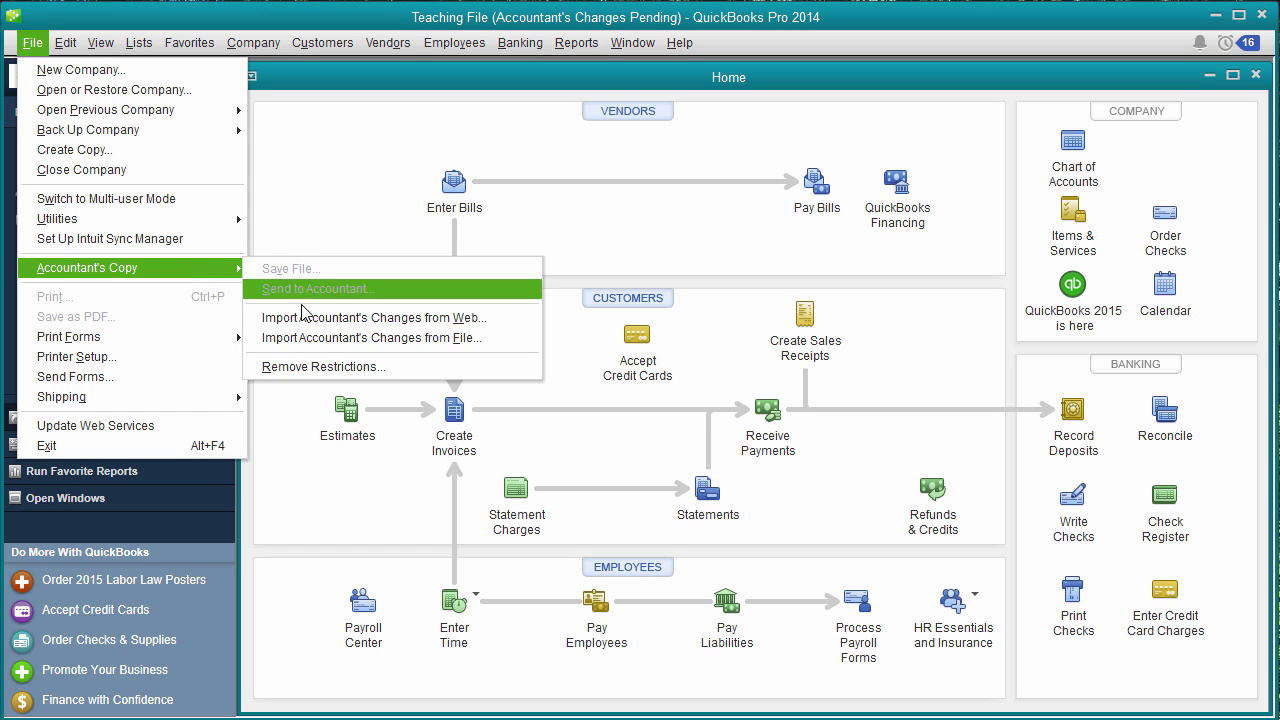